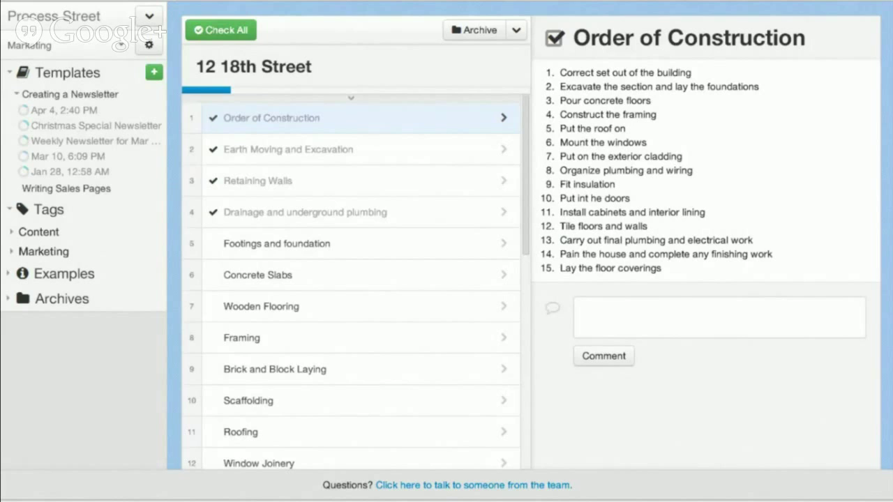
Add a new blank template, retitle it 'Create a Blog Post', and place the cursor in its first task
click(73, 95)
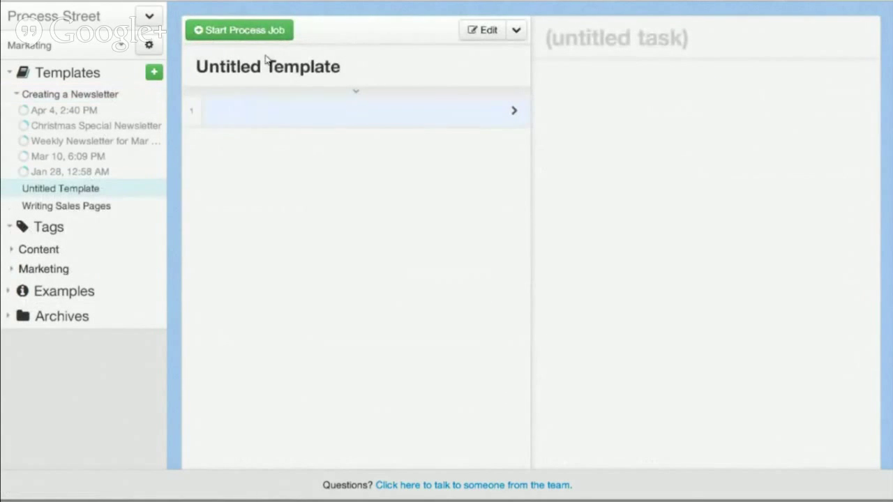
drag(265, 65, 420, 66)
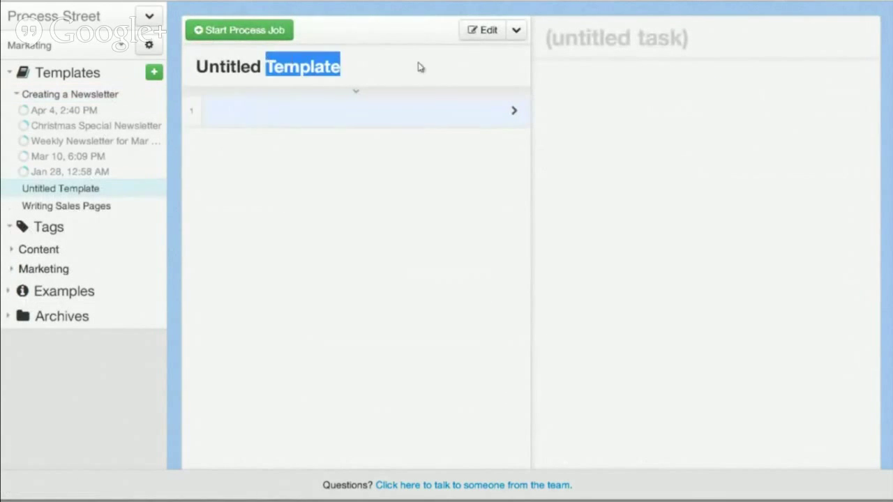
click(423, 114)
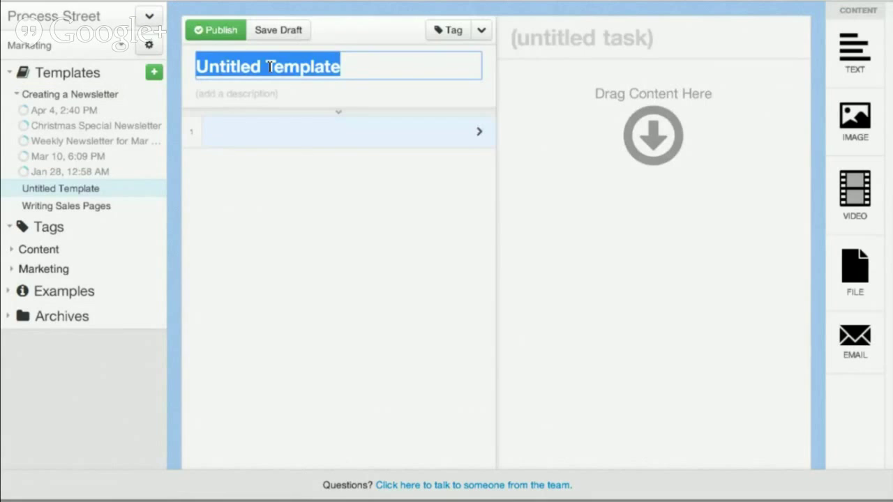
text(Create a)
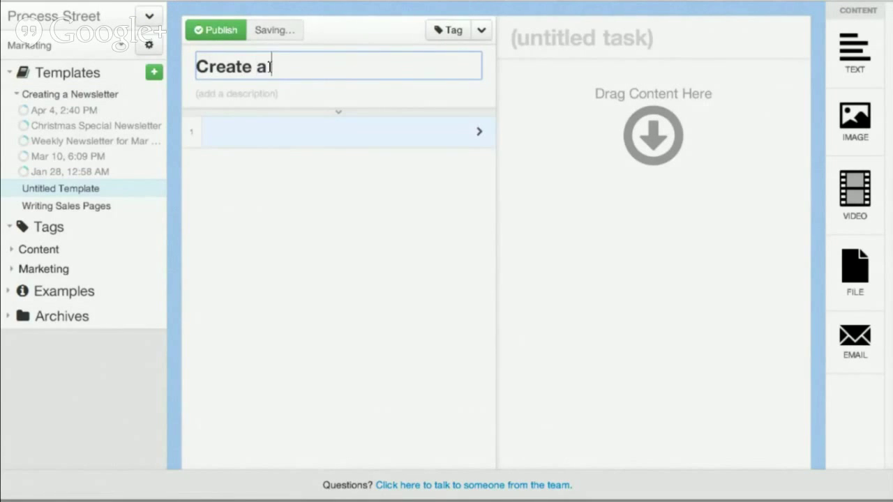
text( Blog Post)
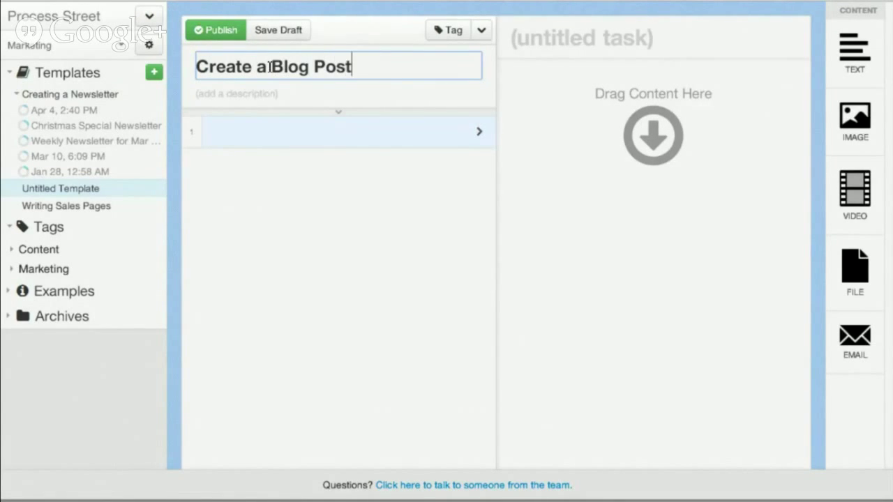
click(28, 45)
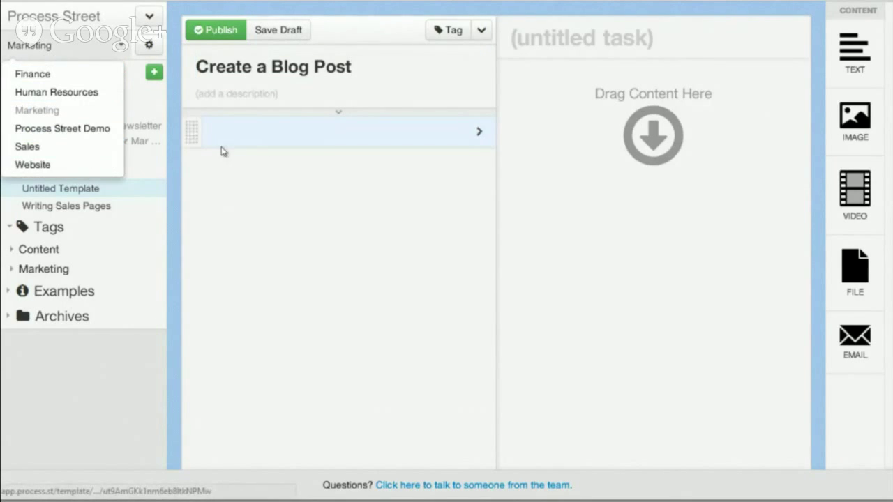
click(324, 132)
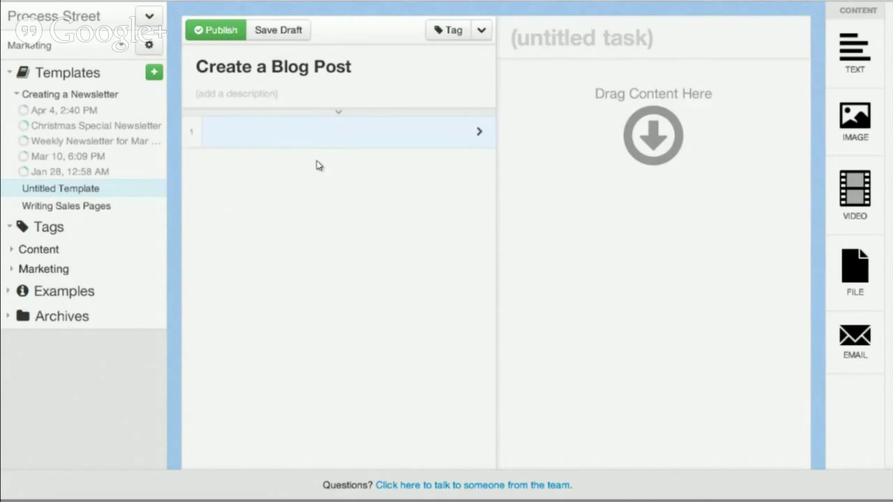
Enter tasks Research the content, Write the post, Have post approved, and Schedule post
text(Research the con)
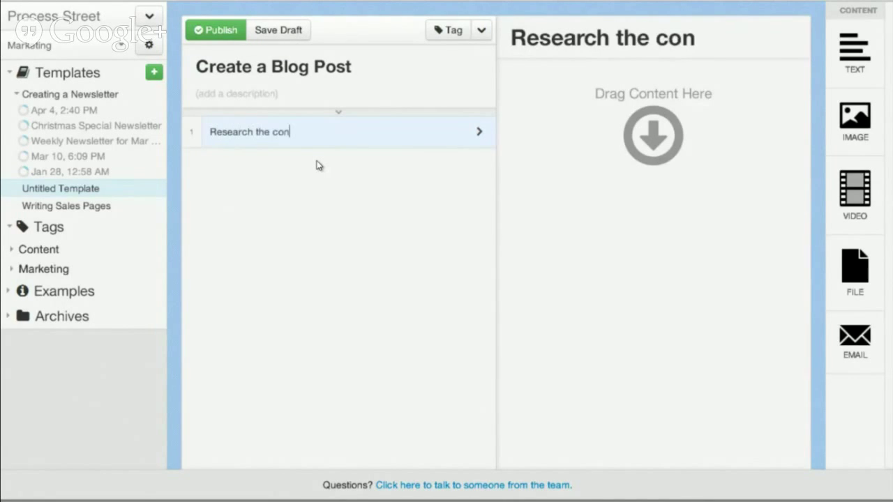
text(tent)
key(Return)
text(Write the)
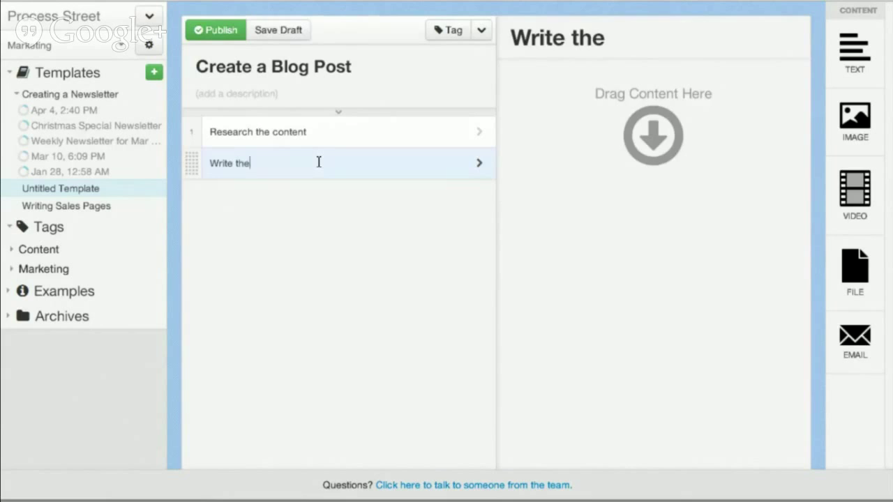
text( post)
key(Return)
text(Have p)
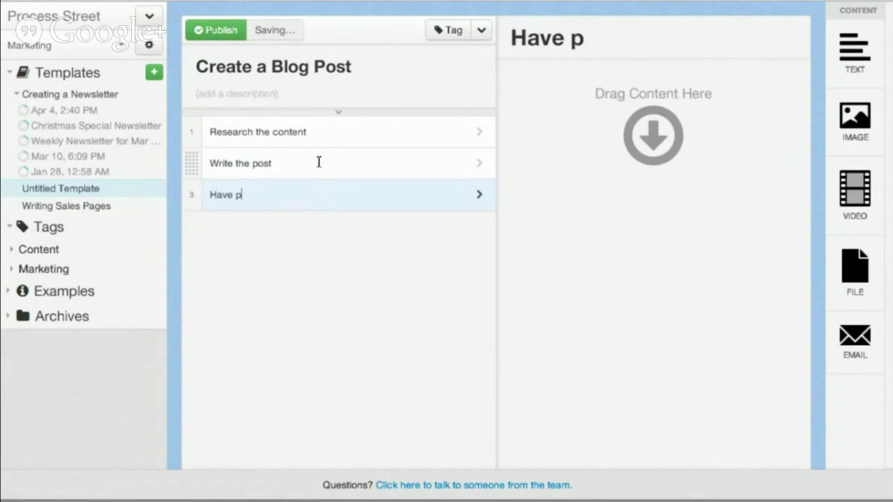
text(ost approved)
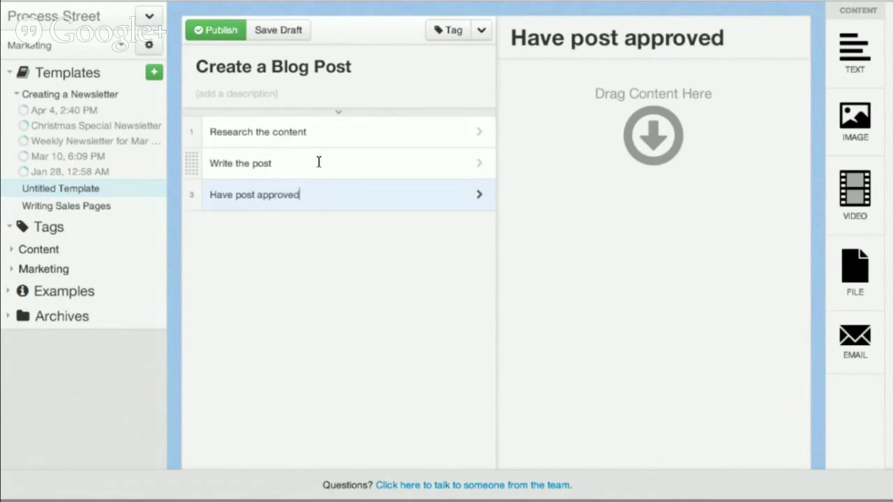
key(Return)
text(A)
key(BackSpace)
text(Schedule)
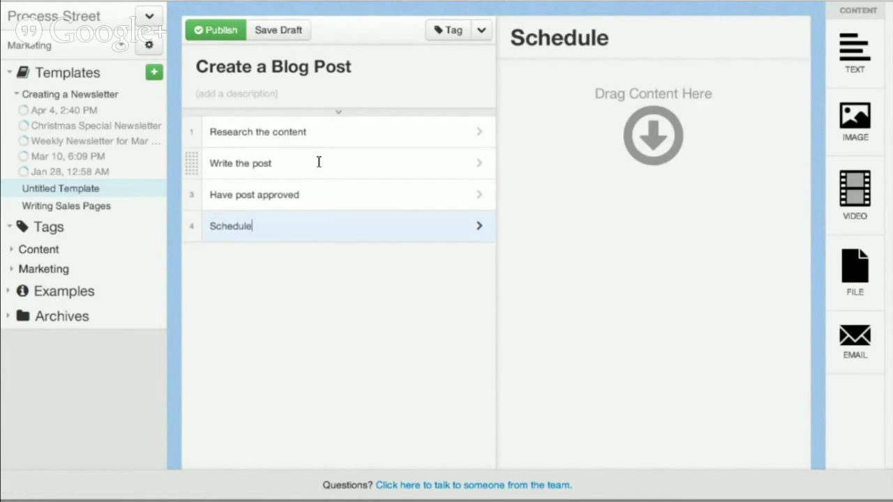
text( post)
Insert an empty task after Research the content, then delete it again
click(272, 136)
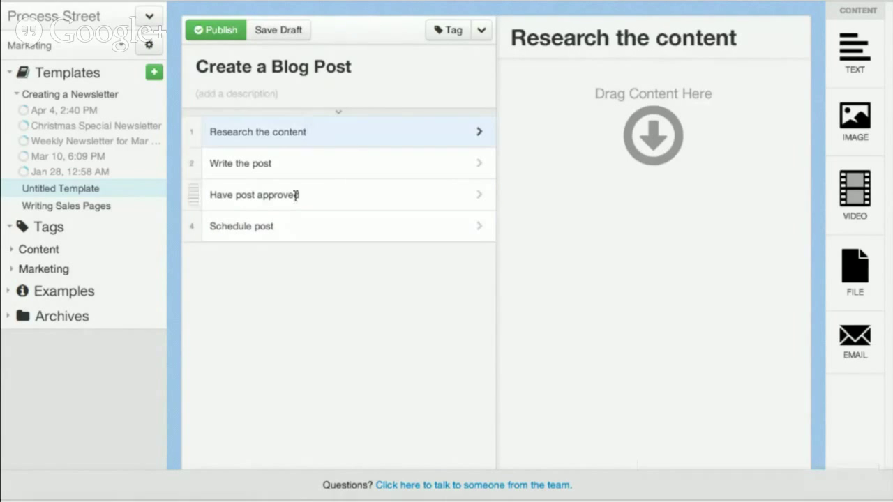
click(354, 133)
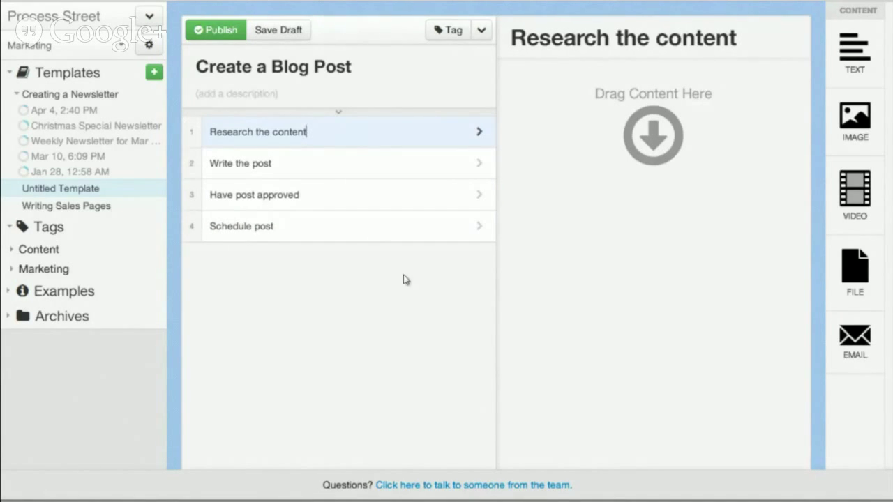
key(Return)
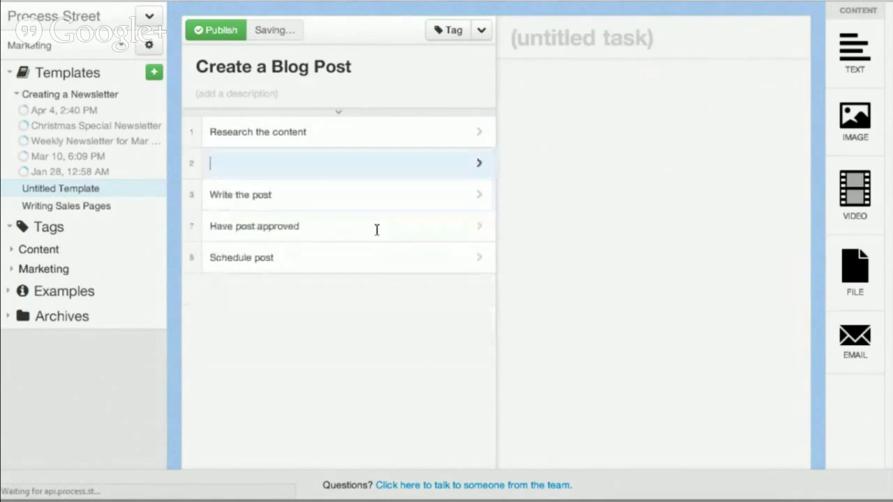
key(BackSpace)
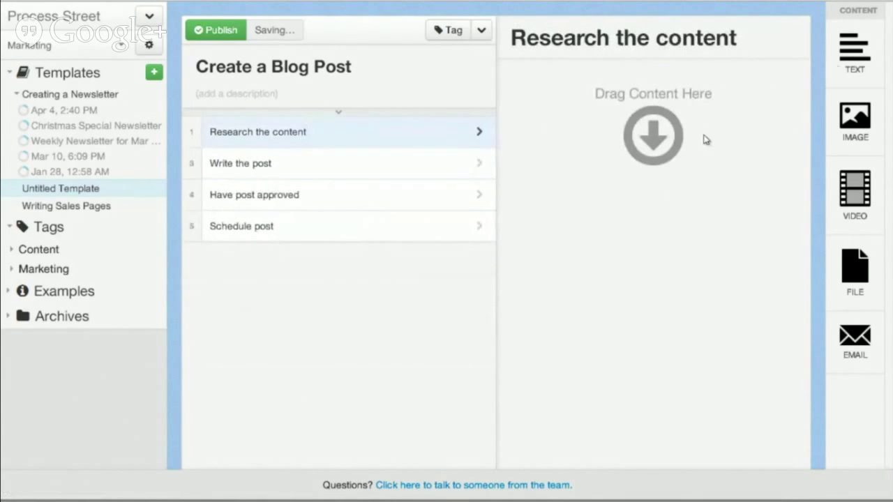
Give Research the content a text block and an uploaded screenshot image block
click(841, 65)
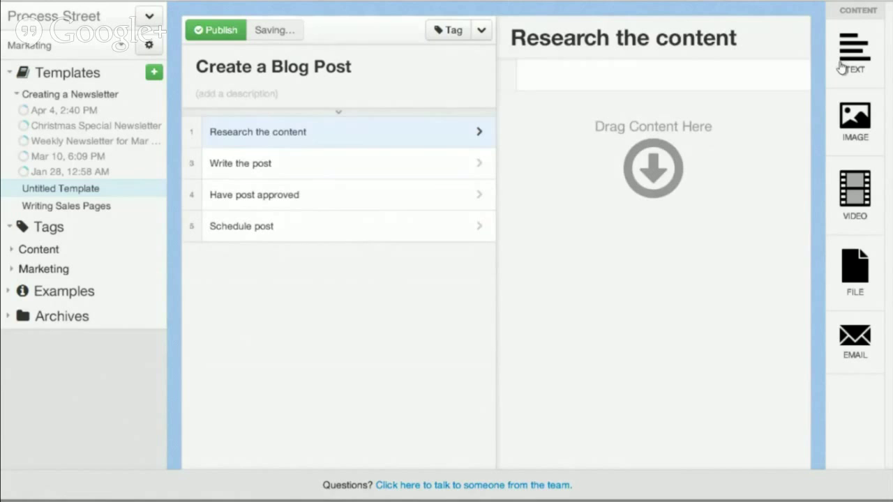
text(Text)
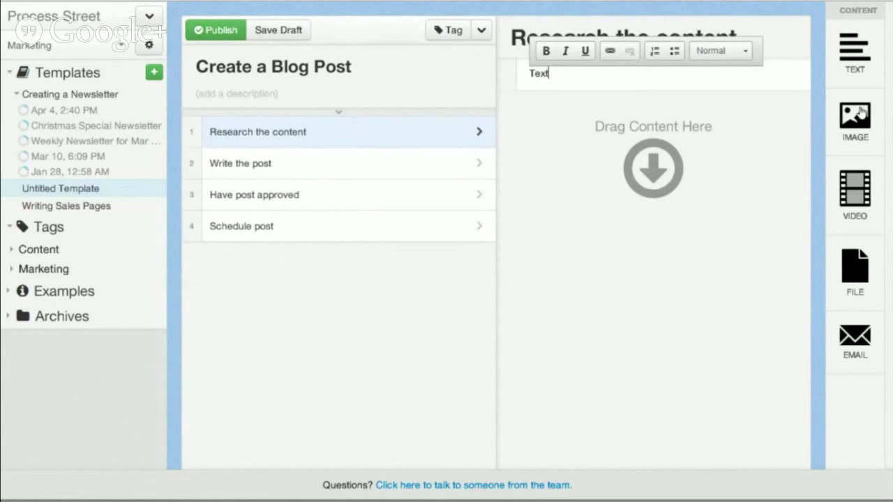
click(855, 120)
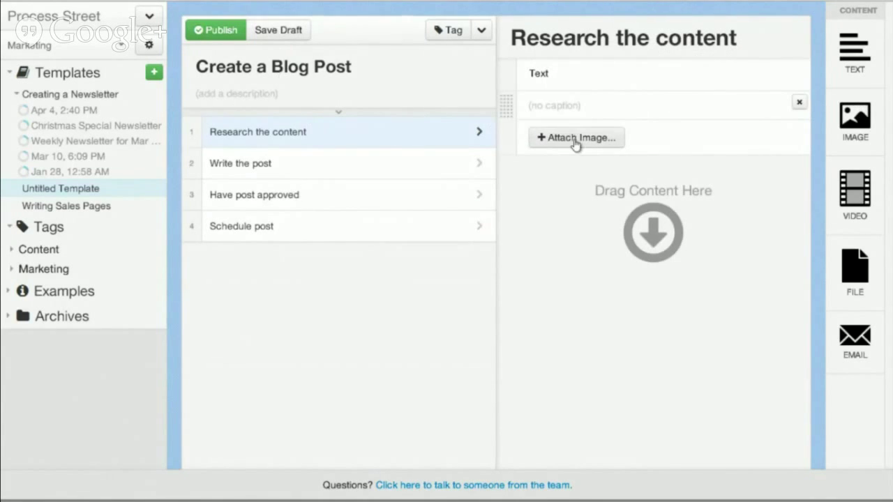
click(575, 140)
double_click(141, 54)
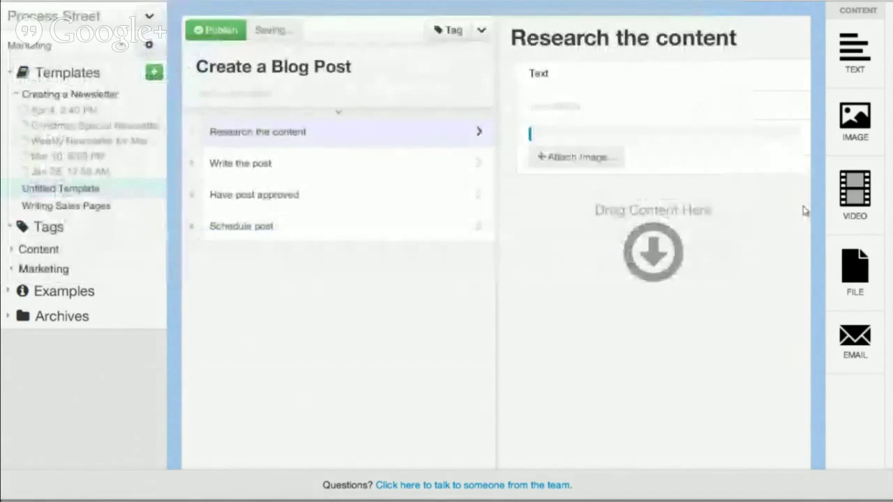
Add video, file and email blocks to the task, then remove each again
drag(864, 193, 622, 259)
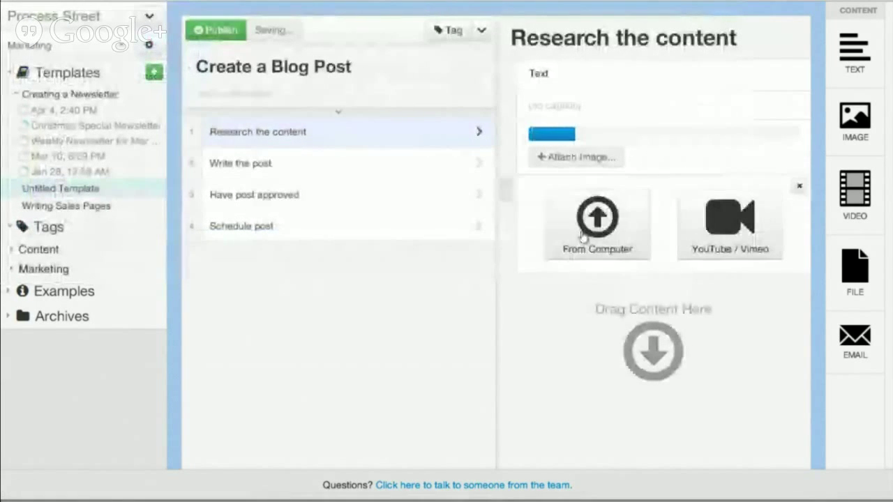
click(800, 186)
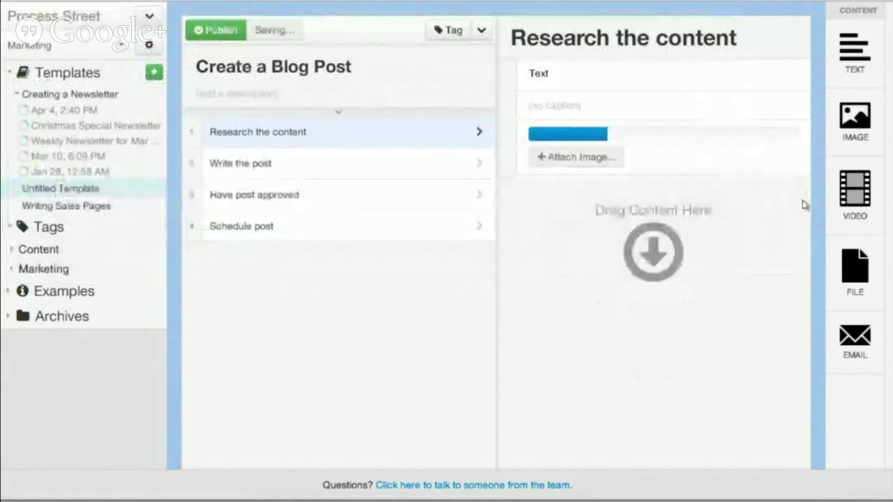
click(861, 269)
click(800, 187)
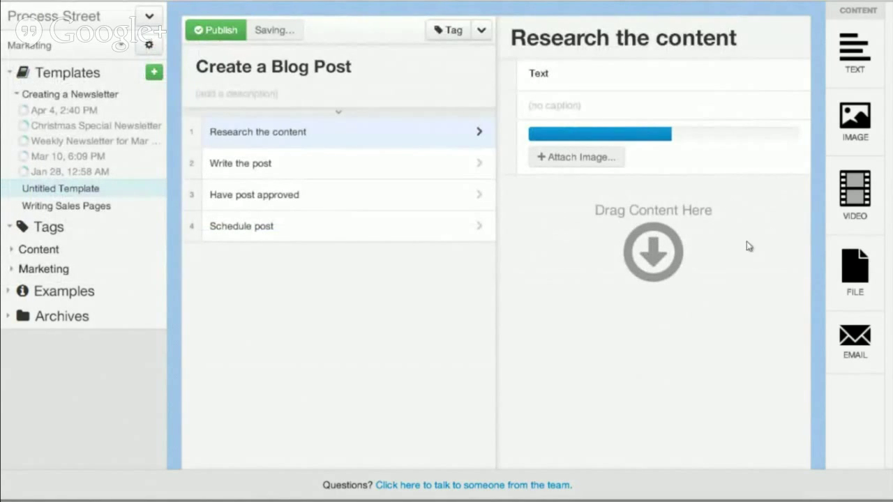
drag(855, 341, 637, 231)
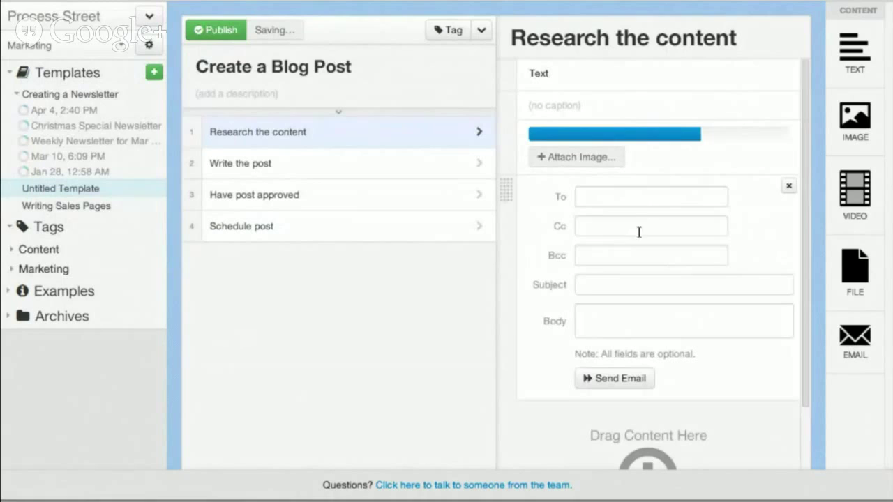
click(638, 226)
key(Tab)
key(Tab)
key(Tab)
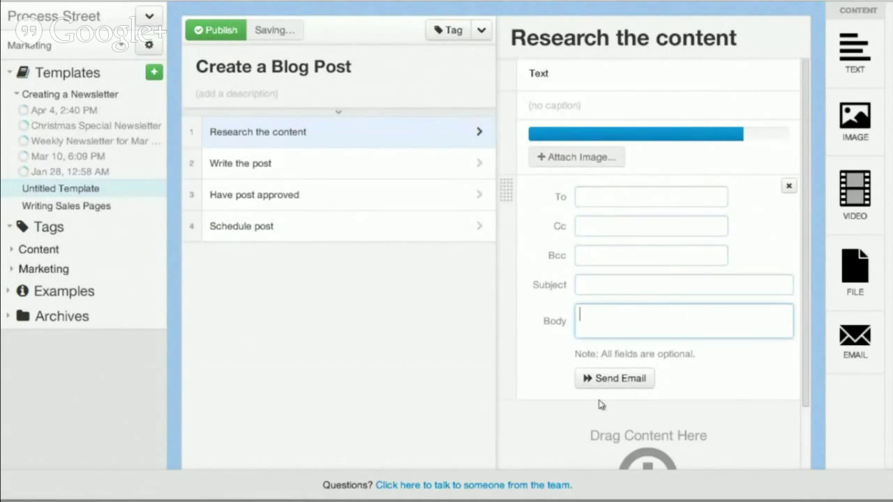
click(788, 188)
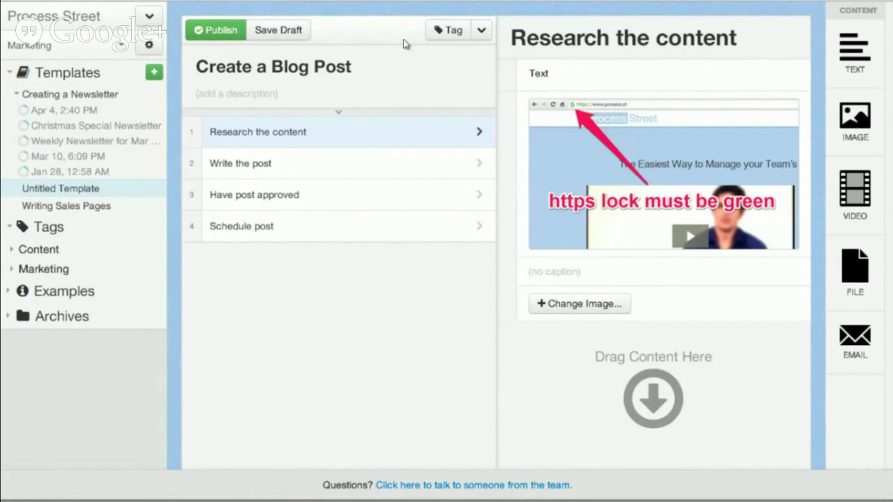
Publish Create a Blog Post, then archive it from the template actions menu
click(480, 30)
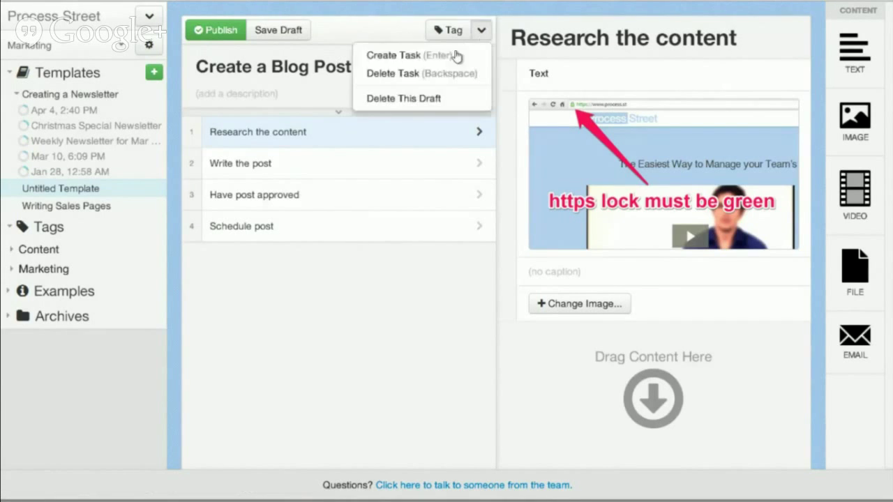
click(234, 33)
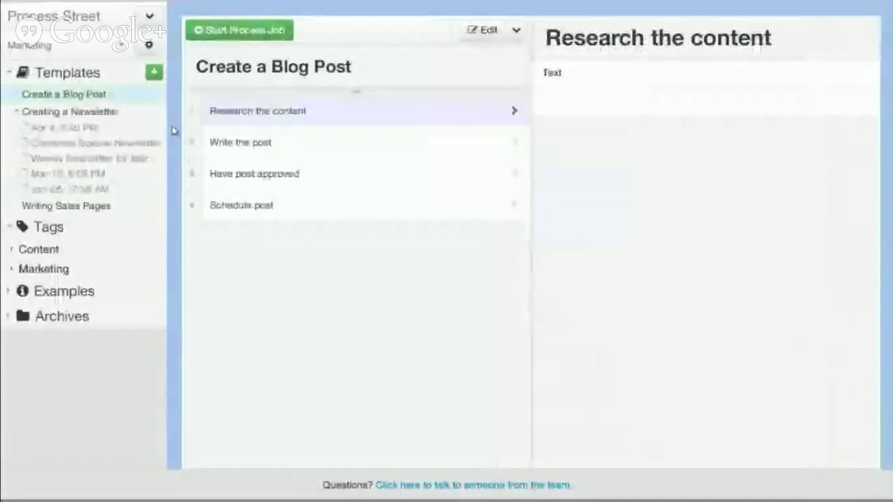
click(515, 30)
click(450, 72)
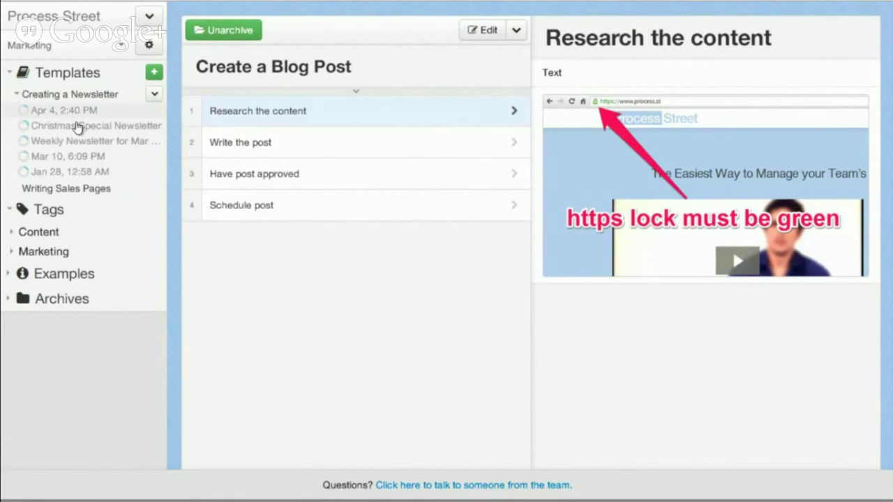
Switch from Marketing to the Human Resources organization and open Manager On-Boarding Checklist
click(104, 94)
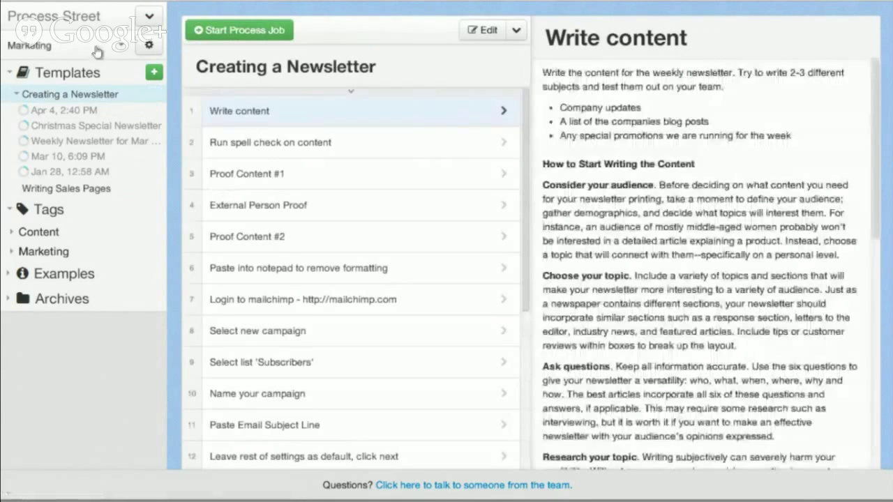
click(49, 44)
click(63, 93)
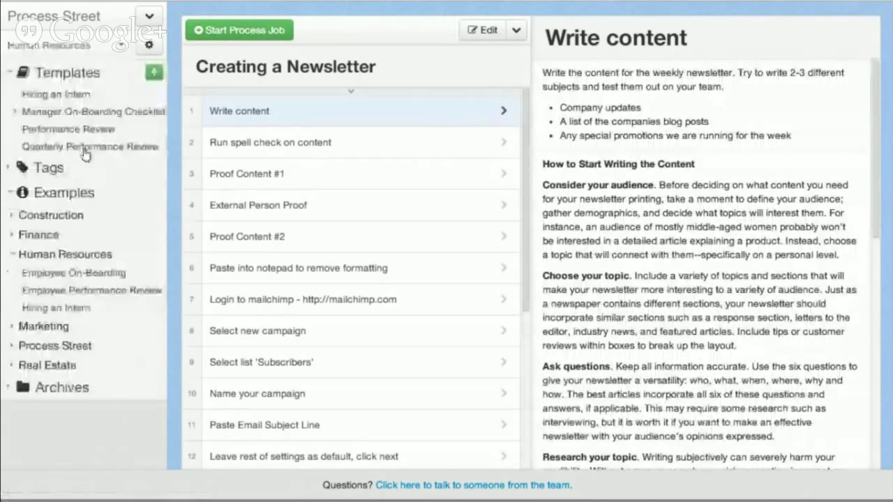
click(59, 115)
click(8, 193)
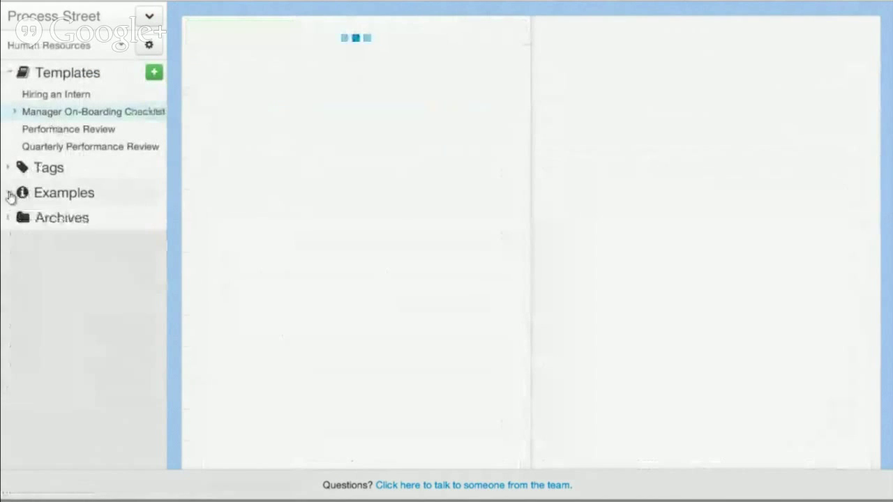
click(13, 113)
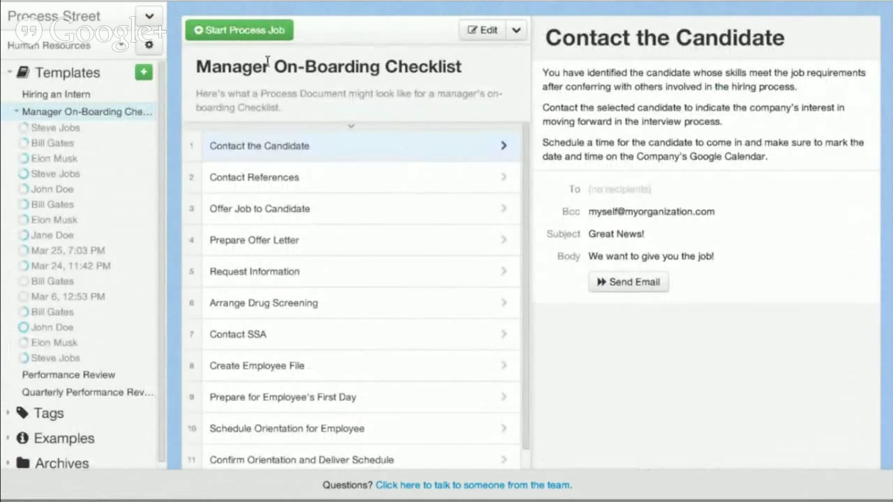
Start a new job from the template and title it with the new hire's name
click(245, 31)
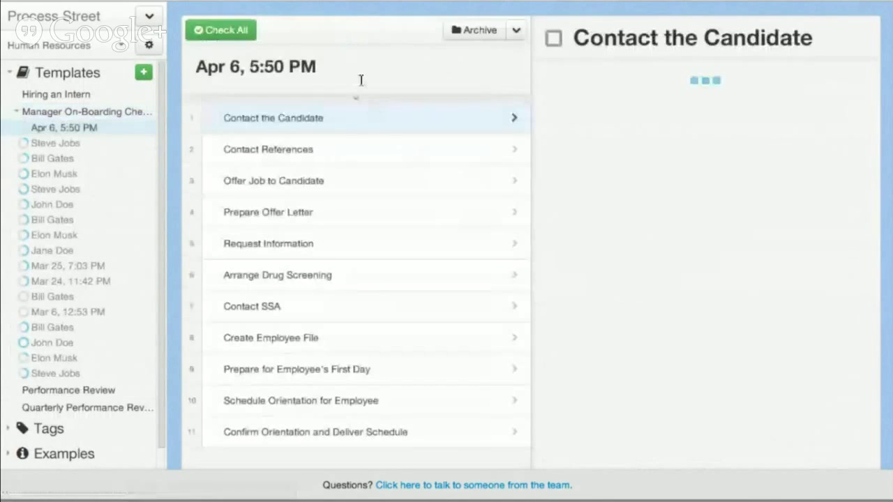
click(353, 66)
text(Bill Ga)
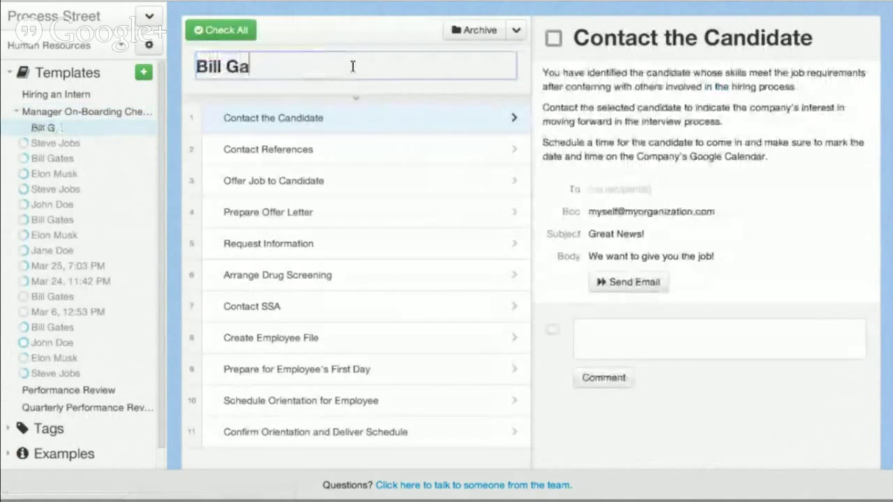
text(tes)
key(Return)
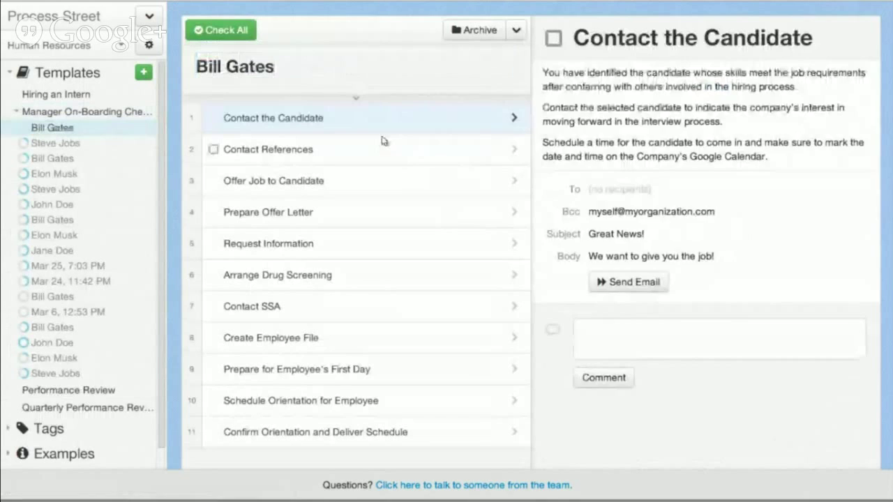
Check off Contact the Candidate, Contact References, Offer Job to Candidate and Prepare Offer Letter
click(382, 140)
click(364, 117)
click(212, 119)
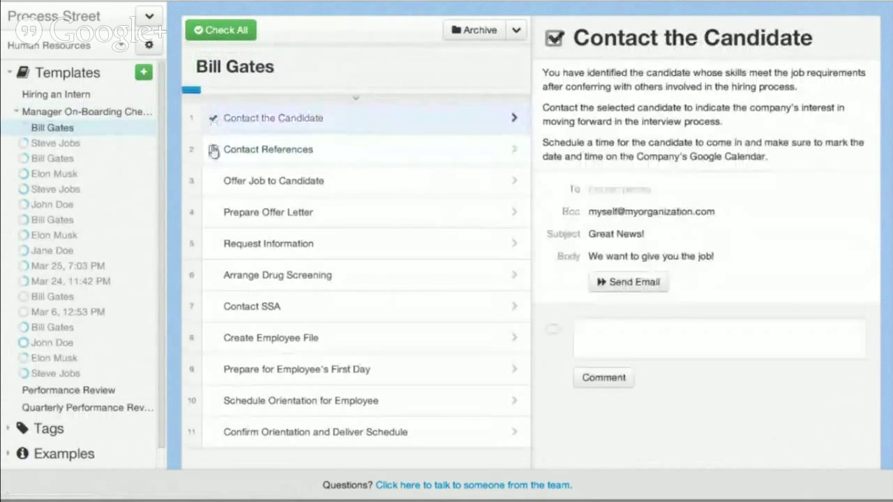
click(212, 150)
click(213, 185)
click(213, 181)
click(213, 212)
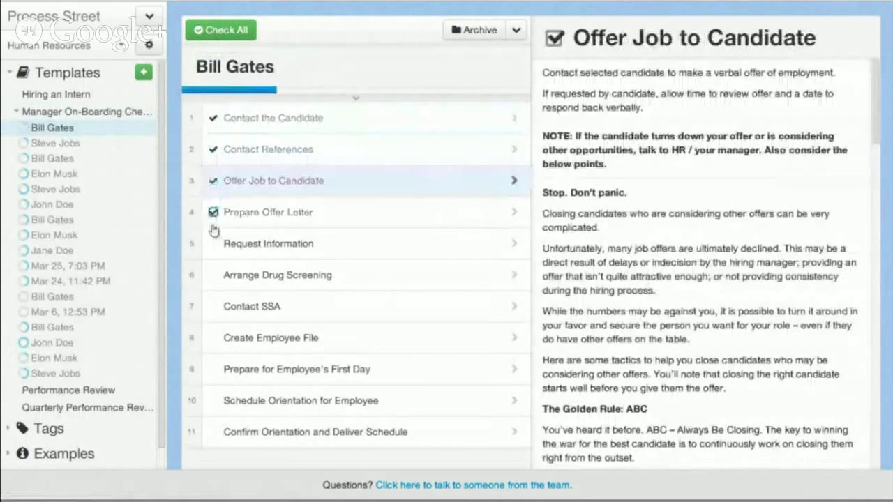
Review the checked tasks, ending on the Contact References task details
click(295, 202)
click(325, 143)
click(338, 126)
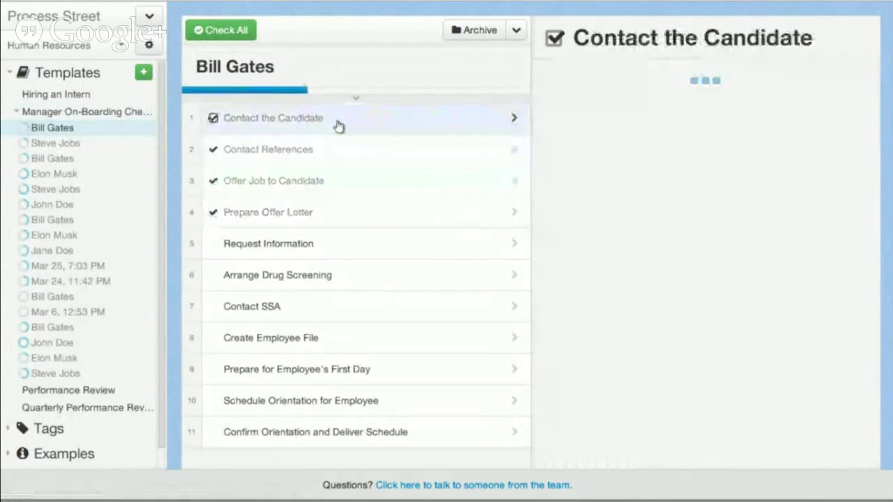
click(391, 162)
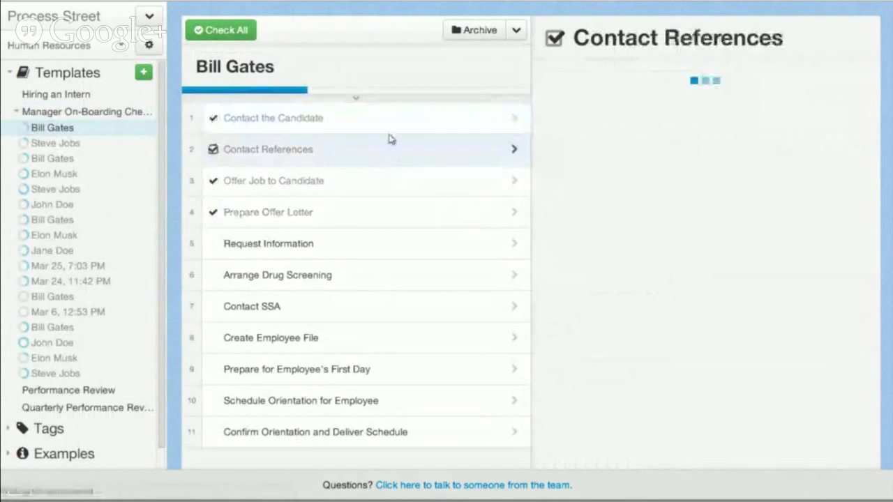
click(394, 127)
click(395, 151)
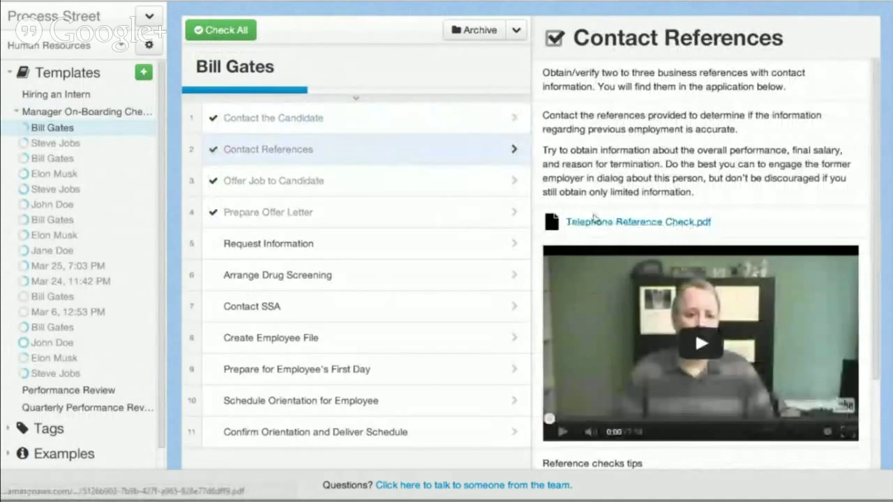
scroll(712, 230, down, 1)
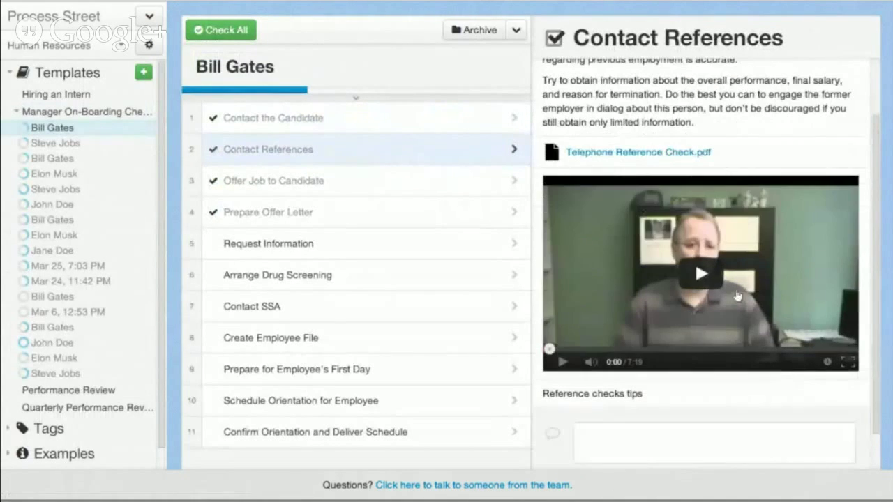
scroll(711, 281, up, 1)
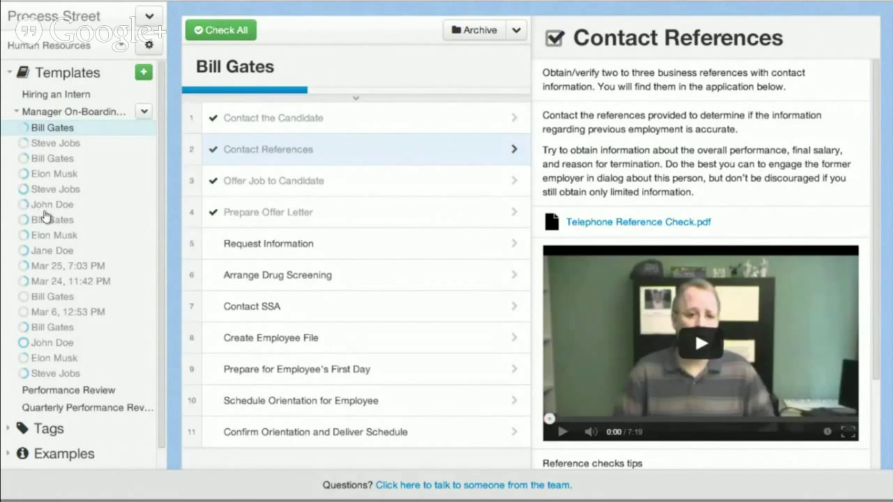
click(300, 101)
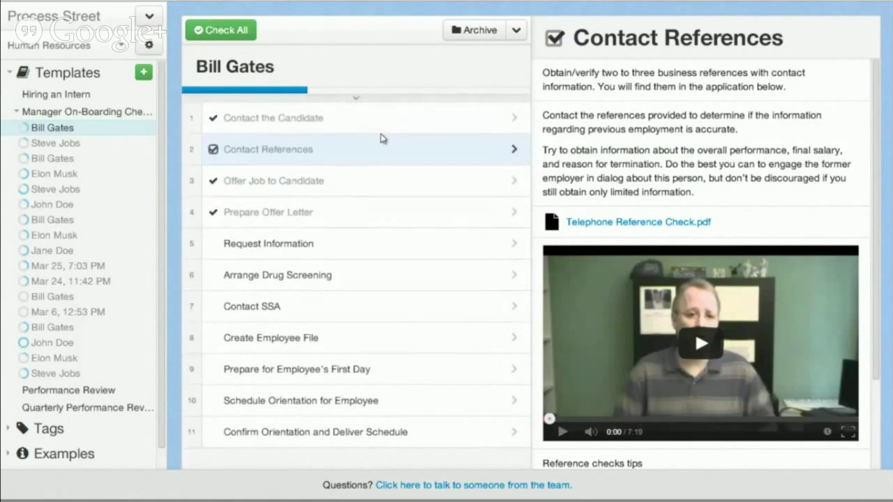
scroll(695, 330, down, 3)
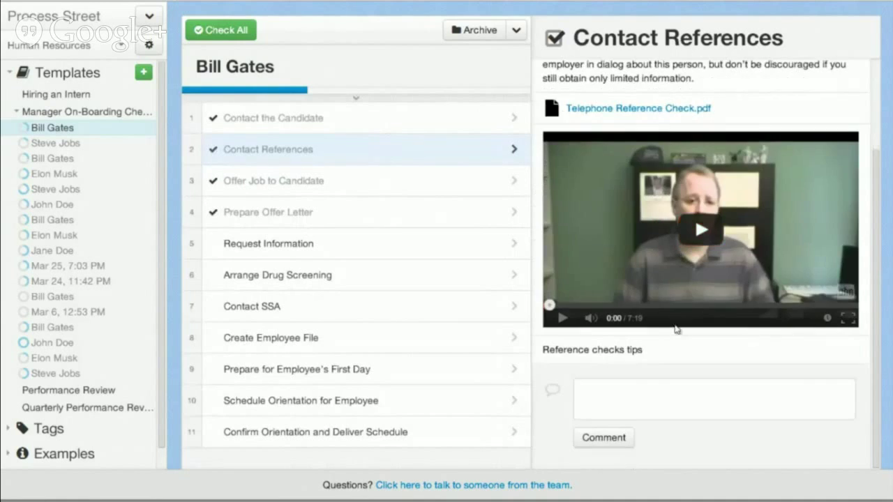
click(699, 391)
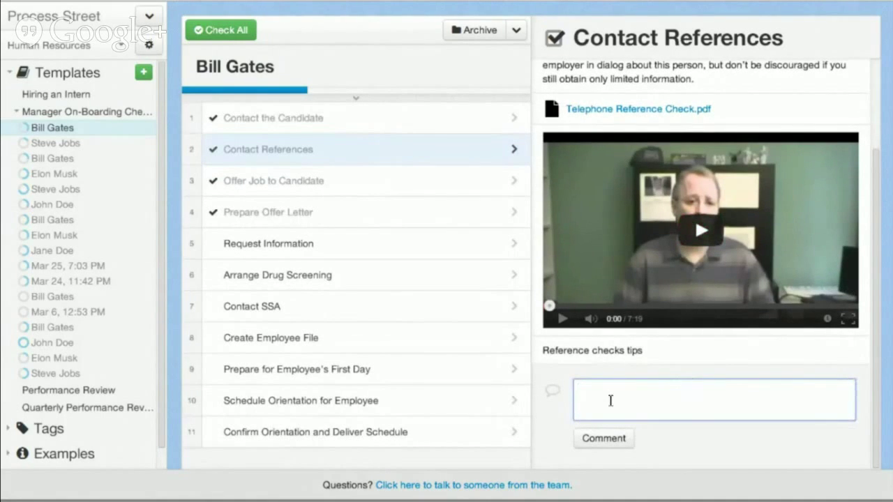